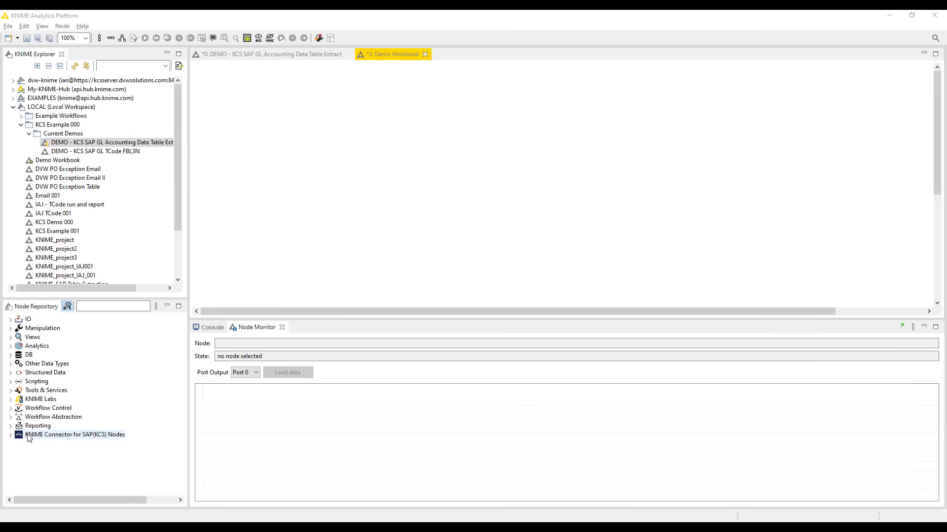
Drag a KCS SAP Executor node from the SAP connector category onto the Demo Workbook and launch its xCS workflow configuration.
{"action": "left_click", "coordinate": [12, 439]}
{"action": "left_click", "coordinate": [10, 436]}
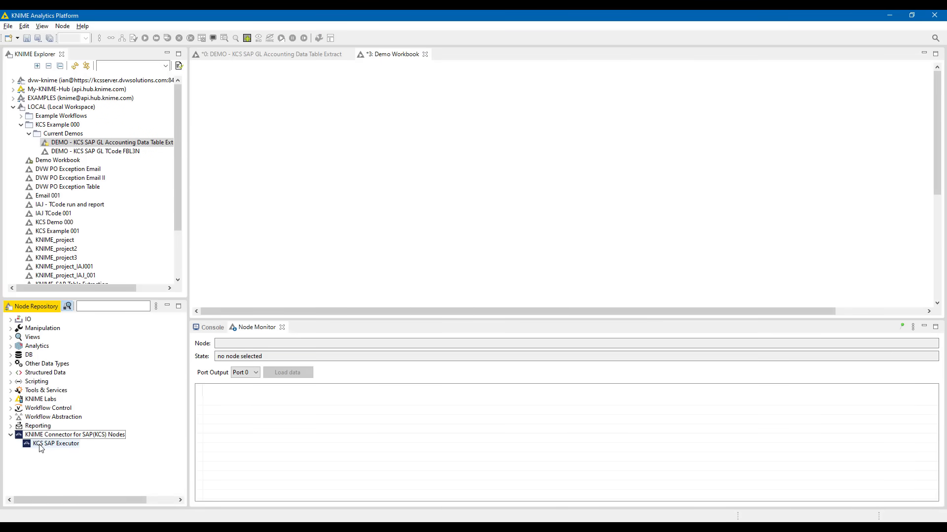
{"action": "left_click_drag", "start_coordinate": [45, 448], "coordinate": [281, 143]}
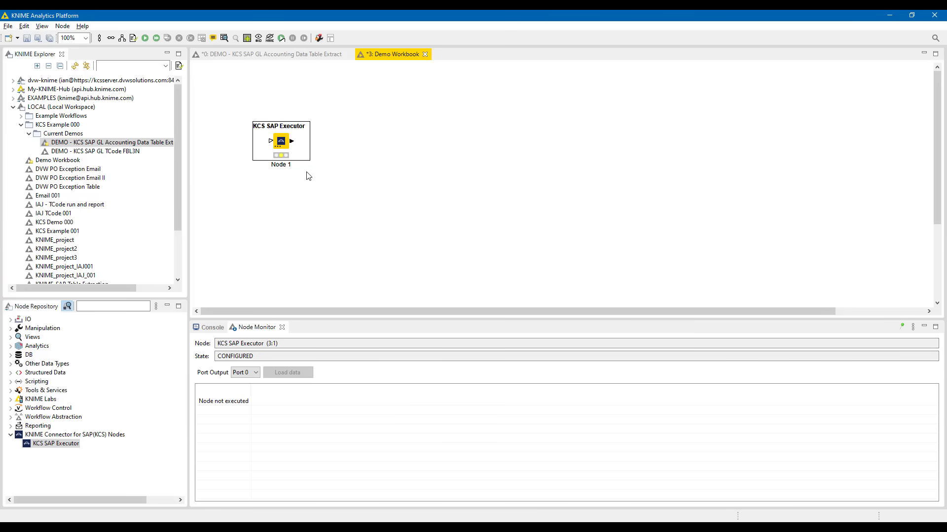
{"action": "double_click", "coordinate": [281, 144]}
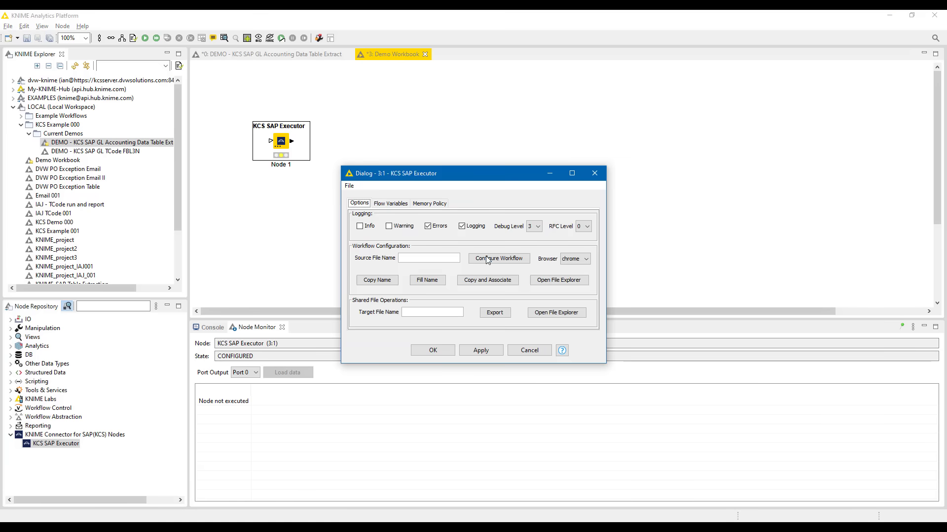
{"action": "left_click", "coordinate": [491, 261]}
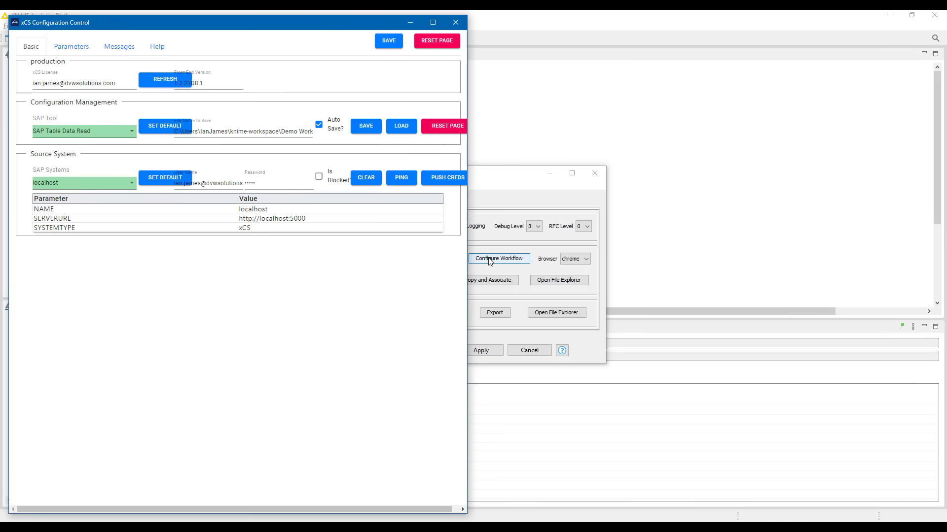
In the maximized window, keep SAP Table Data Read as the tool and choose SAP ECC EHP8 IDES as the system.
{"action": "left_click", "coordinate": [432, 22]}
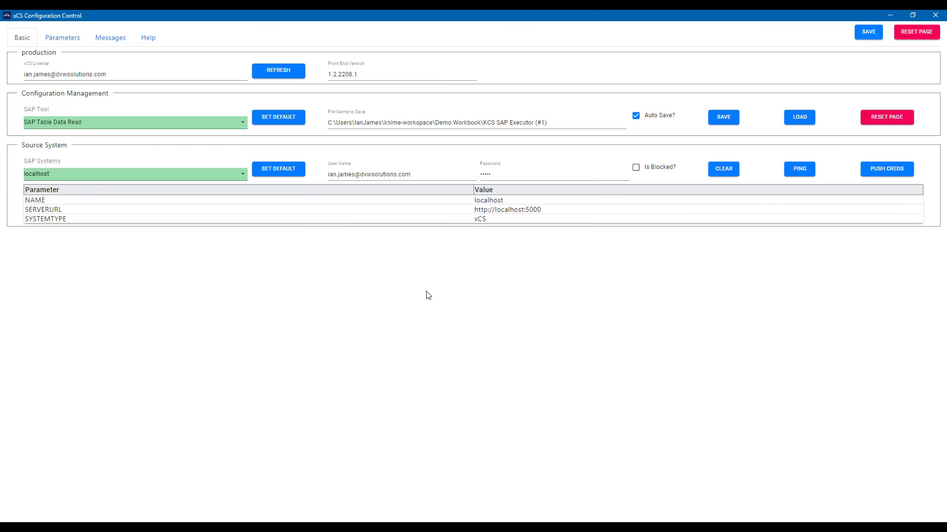
{"action": "left_click", "coordinate": [214, 126]}
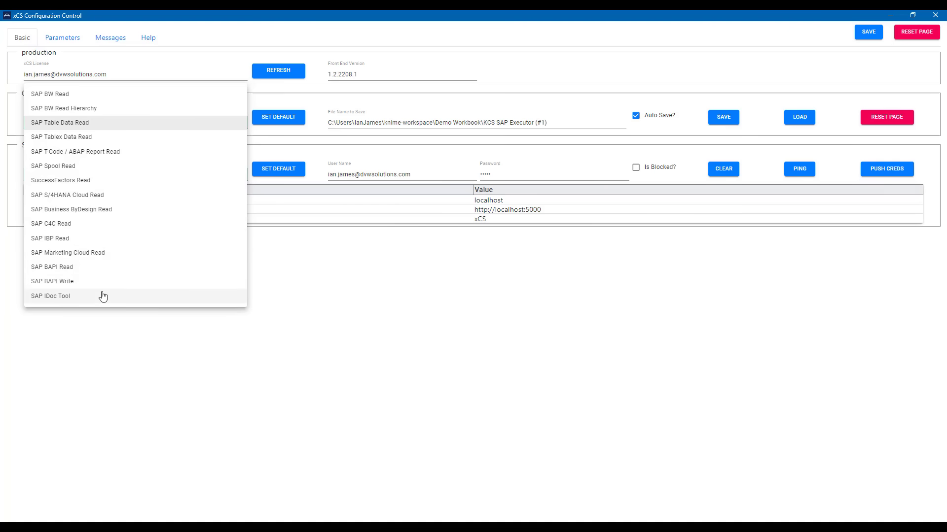
{"action": "left_click", "coordinate": [137, 126]}
{"action": "left_click", "coordinate": [103, 179]}
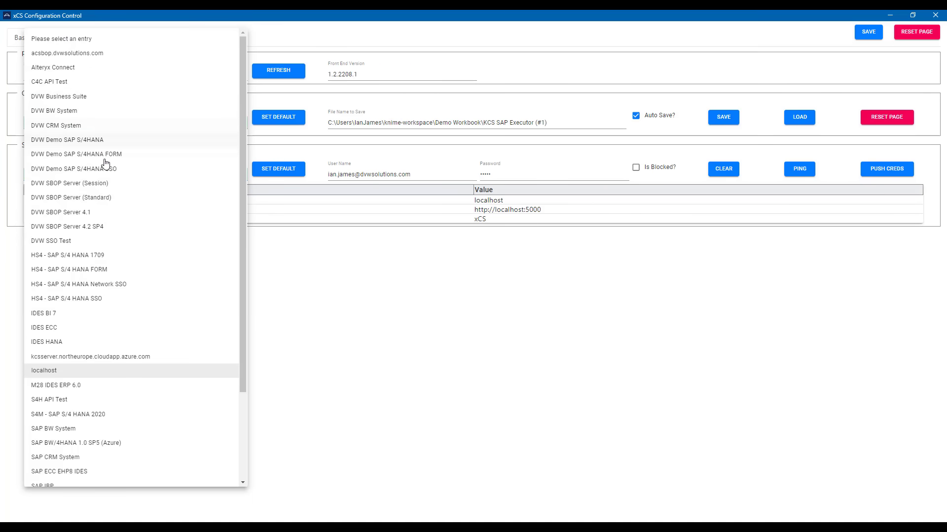
{"action": "left_click", "coordinate": [81, 471]}
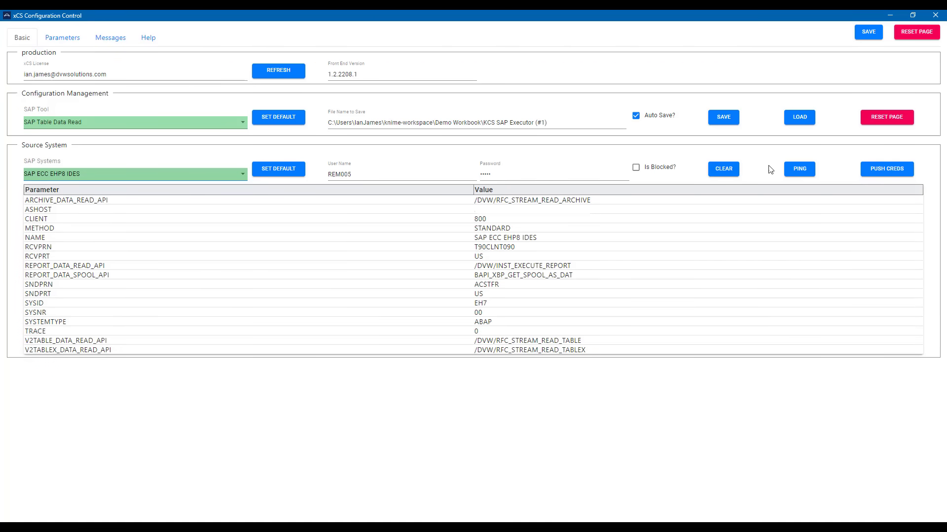
Ping the SAP ECC EHP8 IDES connection successfully and save the configuration.
{"action": "left_click", "coordinate": [798, 169]}
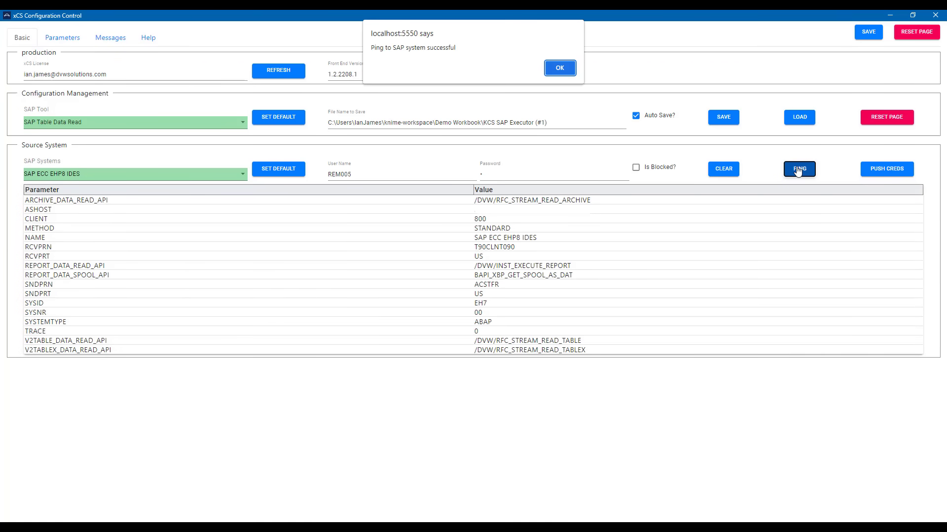
{"action": "left_click", "coordinate": [565, 69]}
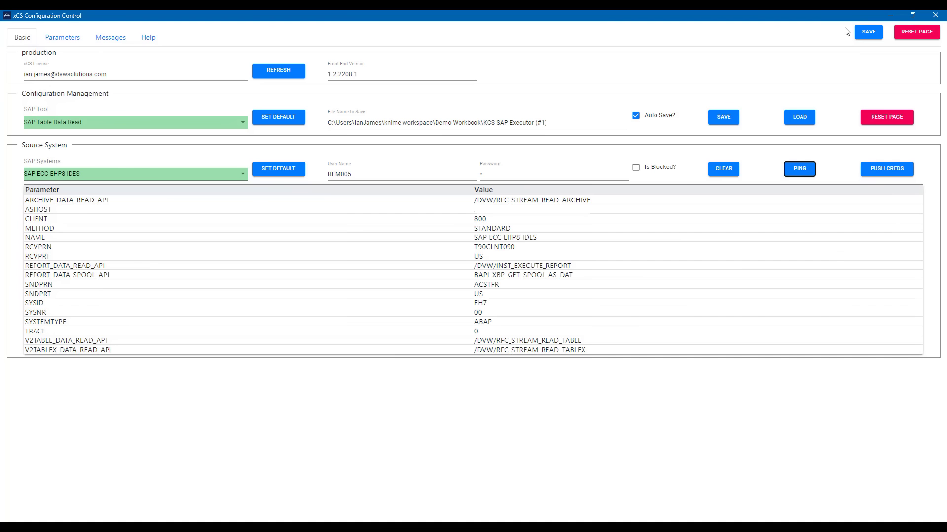
{"action": "left_click", "coordinate": [865, 32]}
{"action": "left_click", "coordinate": [554, 108]}
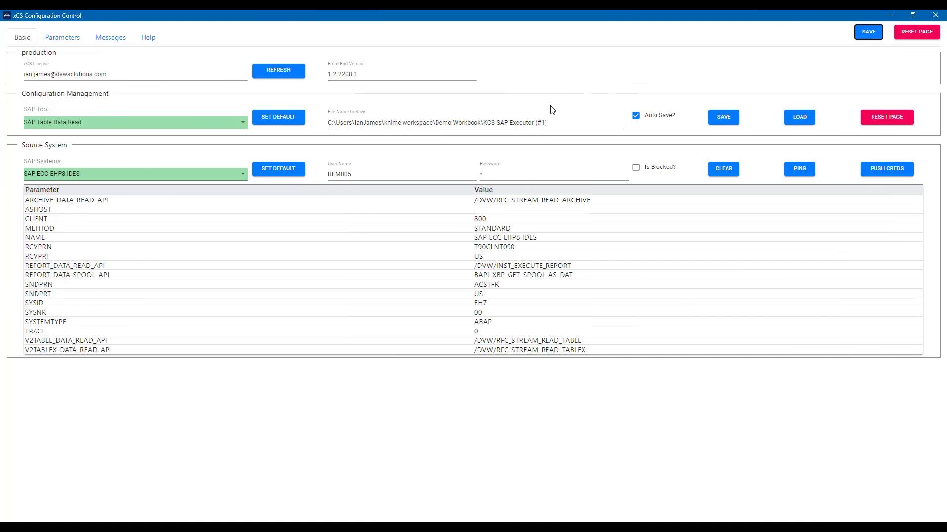
On the Parameters page, search for BKPF and select the Accounting Document Header table.
{"action": "left_click", "coordinate": [68, 38]}
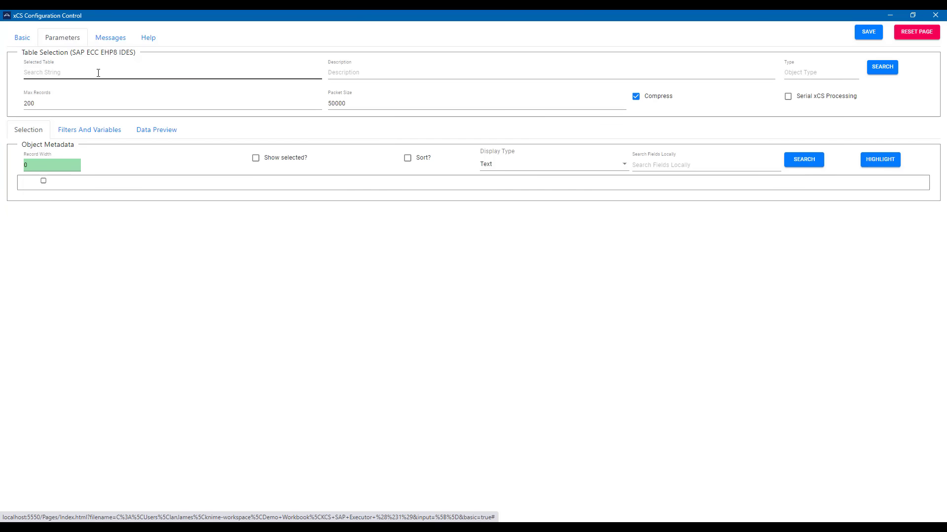
{"action": "left_click", "coordinate": [98, 73]}
{"action": "left_click", "coordinate": [98, 91]}
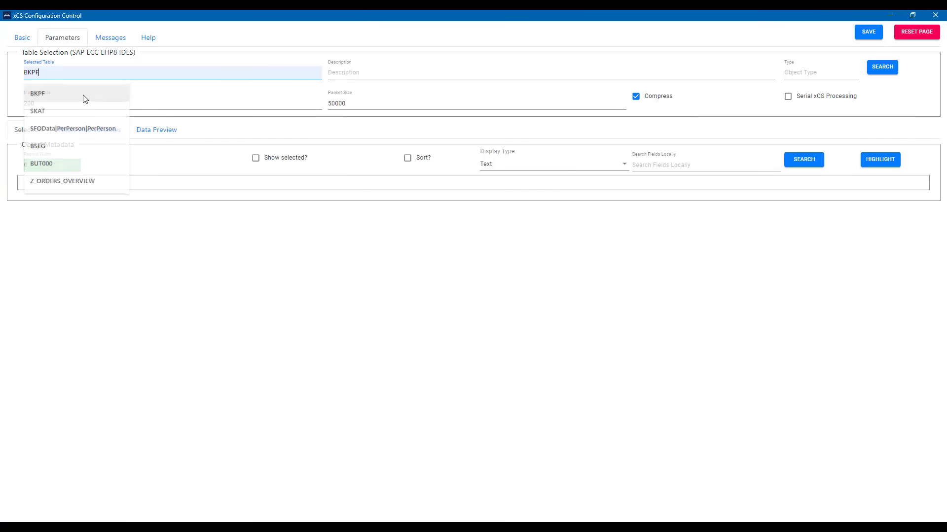
{"action": "left_click", "coordinate": [883, 69]}
{"action": "left_click", "coordinate": [605, 266]}
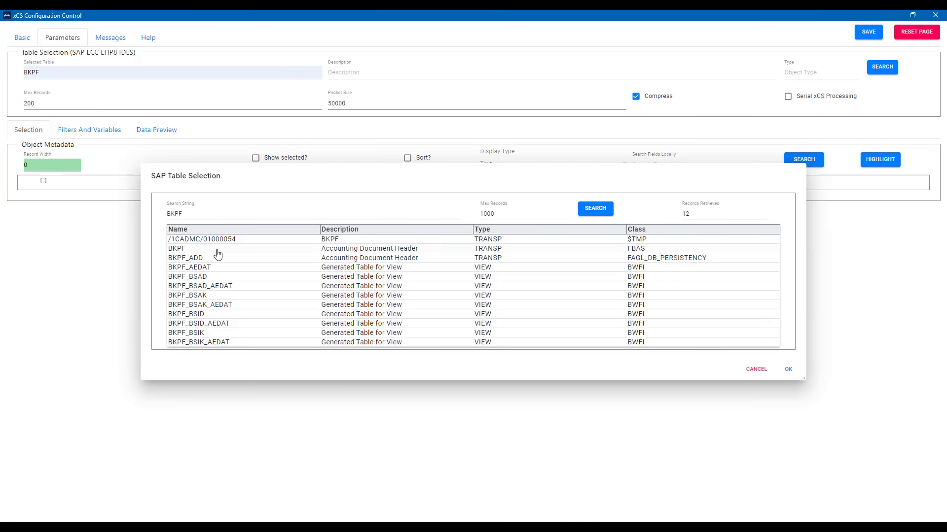
{"action": "left_click", "coordinate": [218, 249]}
{"action": "left_click", "coordinate": [788, 372]}
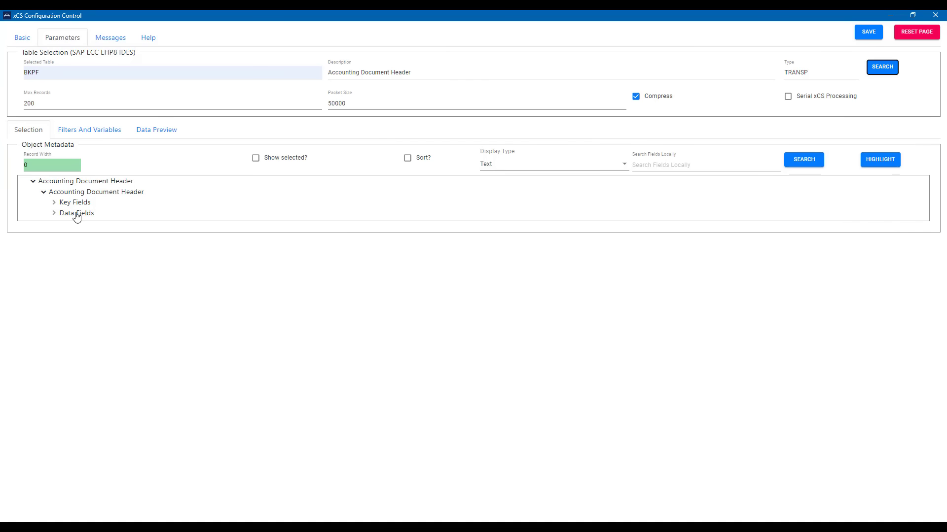
Tick Company Code, Document Number, Fiscal Year, Document Type, Posting Date, Fiscal Period, Entry Time, Last Change, then add a blank Fiscal Year filter.
{"action": "left_click", "coordinate": [55, 213]}
{"action": "left_click", "coordinate": [54, 203]}
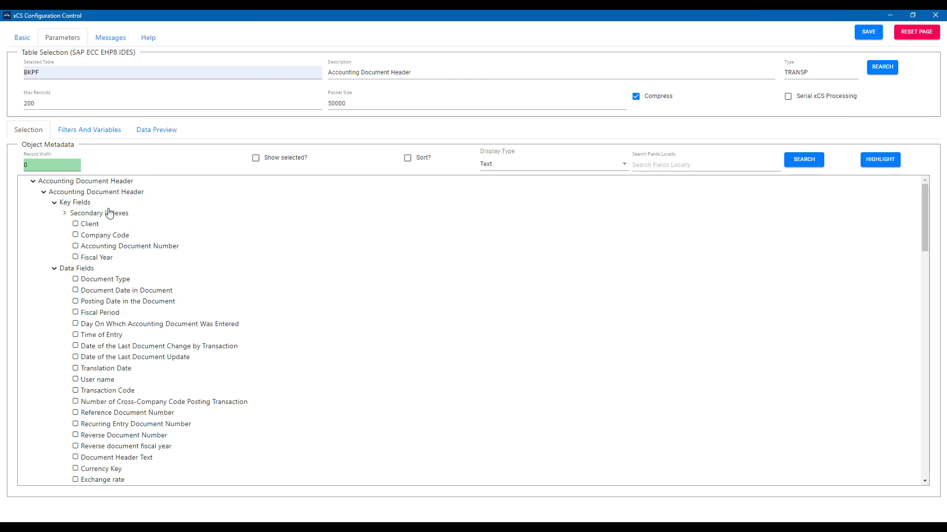
{"action": "left_click", "coordinate": [75, 235]}
{"action": "left_click", "coordinate": [75, 247]}
{"action": "left_click", "coordinate": [75, 258]}
{"action": "left_click", "coordinate": [76, 279]}
{"action": "left_click", "coordinate": [76, 301]}
{"action": "left_click", "coordinate": [75, 312]}
{"action": "left_click", "coordinate": [75, 335]}
{"action": "left_click", "coordinate": [75, 346]}
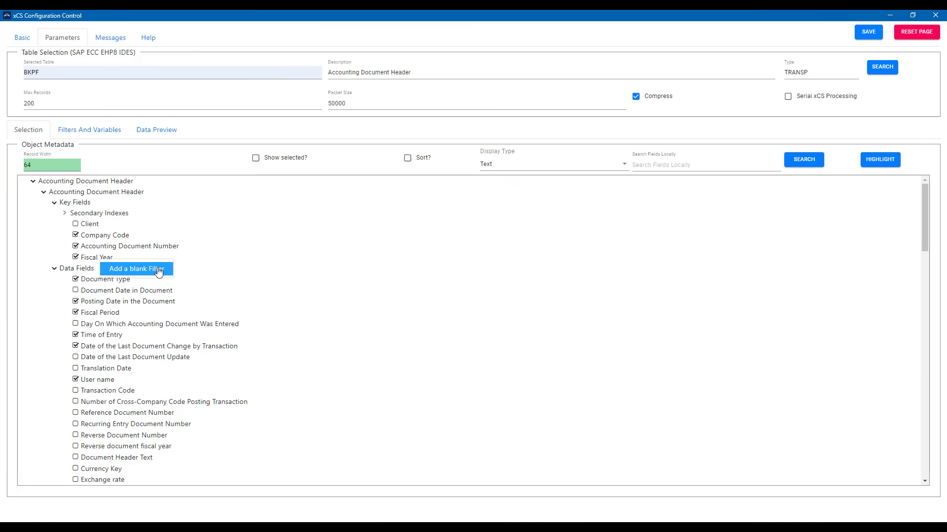
{"action": "left_click", "coordinate": [158, 273]}
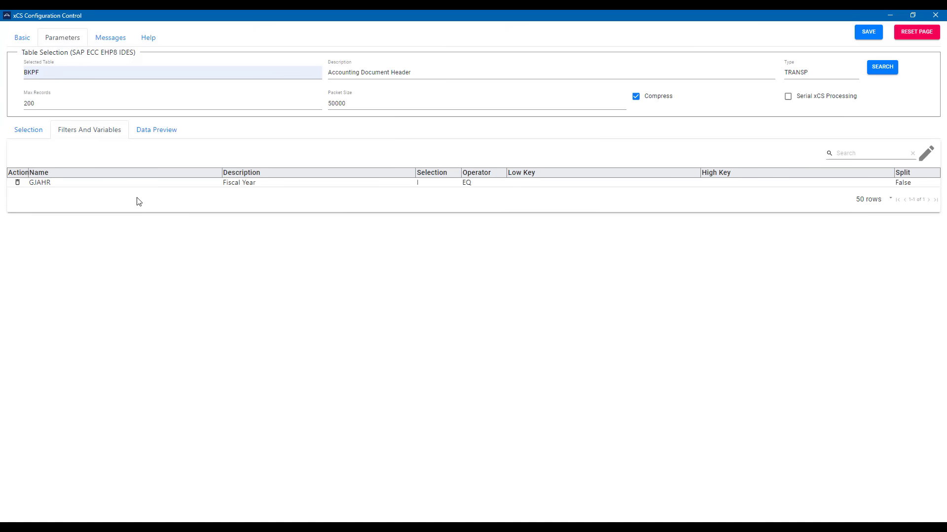
Set the GJAHR filter's Low Key to 2019, then add a blank Document Type filter.
{"action": "left_click", "coordinate": [925, 153]}
{"action": "left_click", "coordinate": [583, 186]}
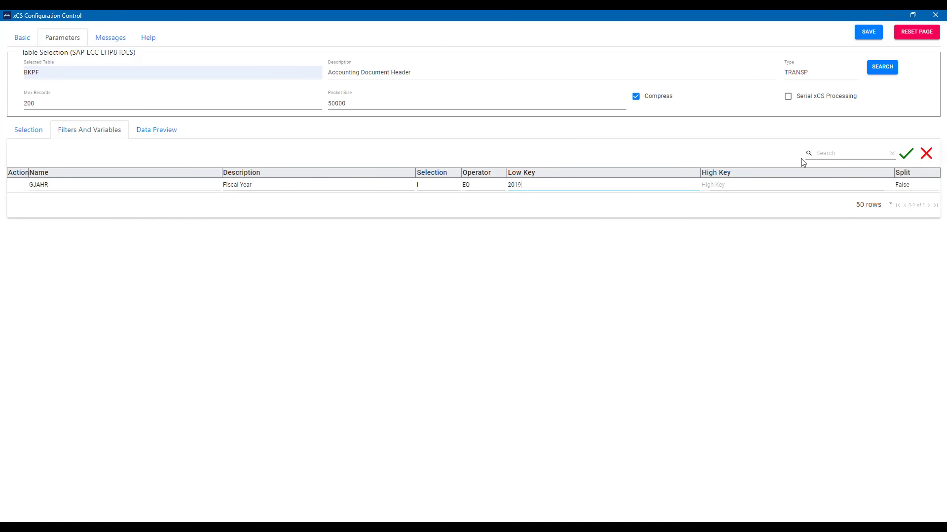
{"action": "left_click", "coordinate": [906, 154]}
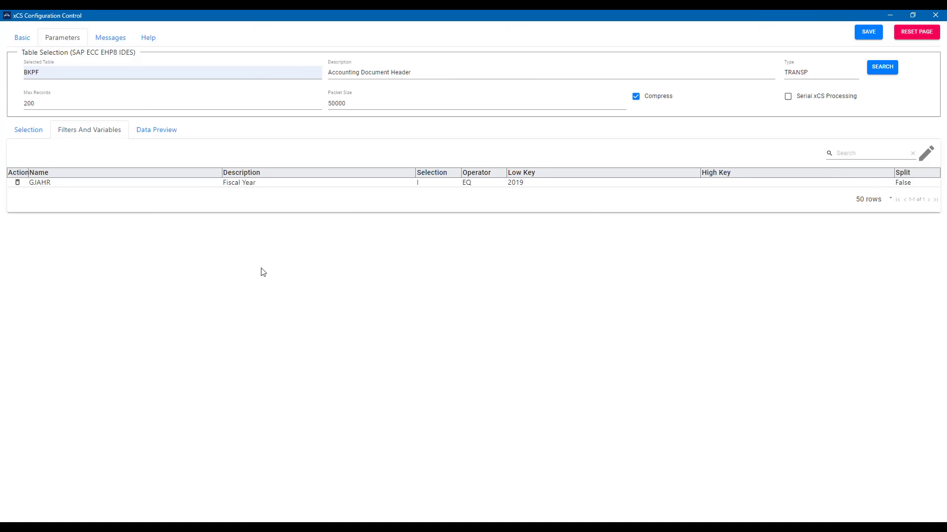
{"action": "left_click", "coordinate": [28, 130]}
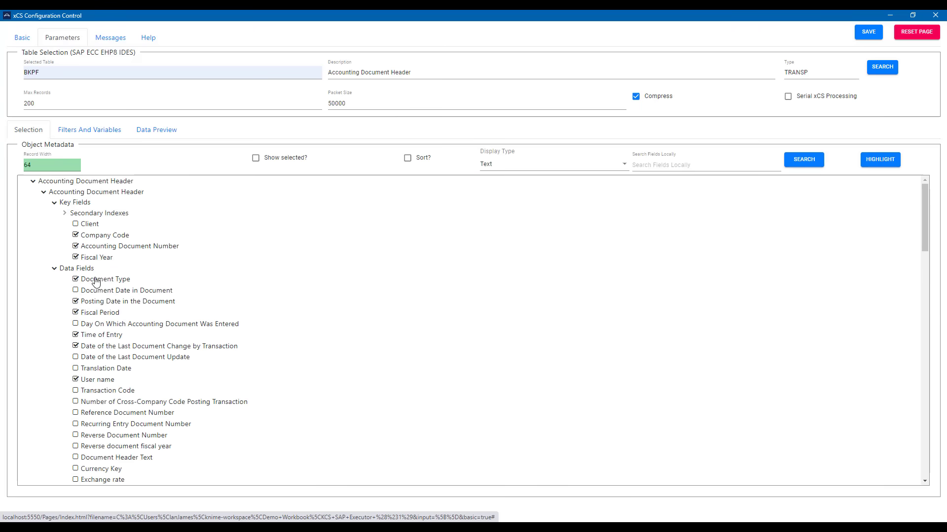
{"action": "left_click", "coordinate": [124, 287]}
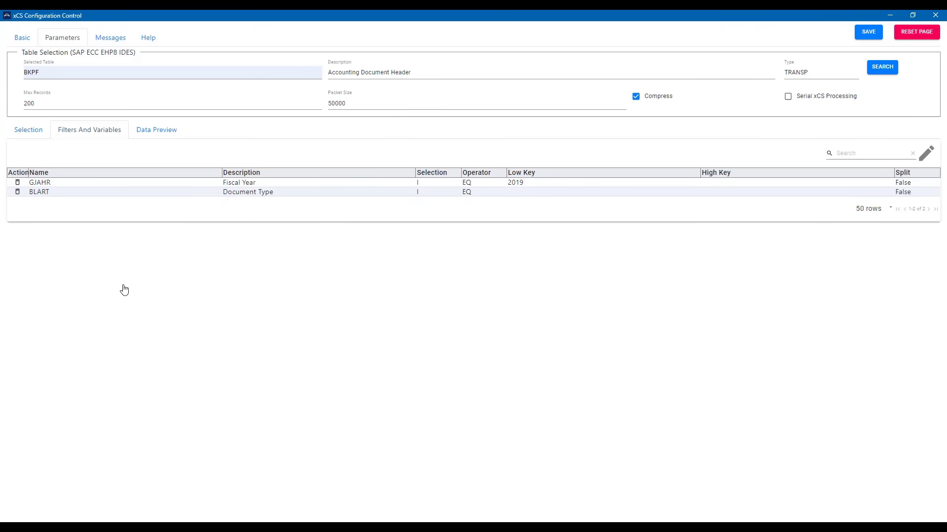
Edit the BLART filter, load its available document type values and search for 'k'.
{"action": "right_click", "coordinate": [244, 191]}
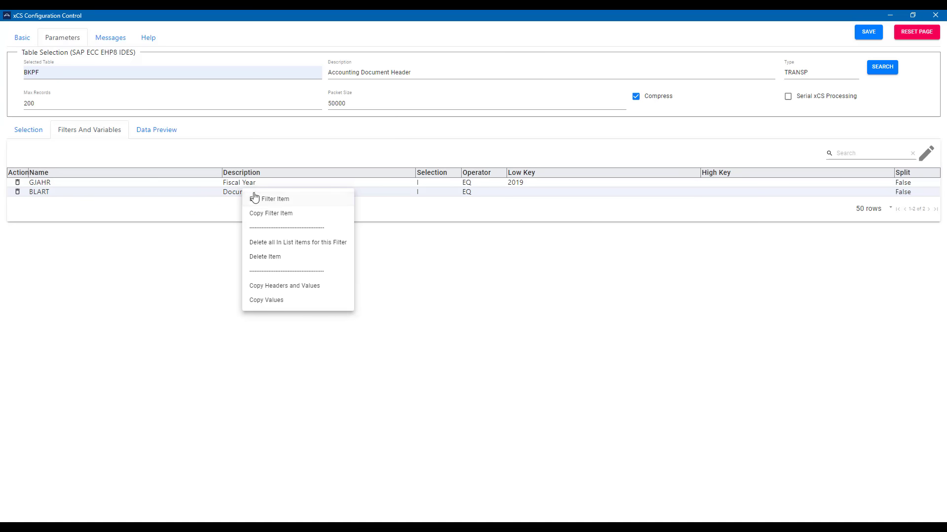
{"action": "left_click", "coordinate": [257, 197]}
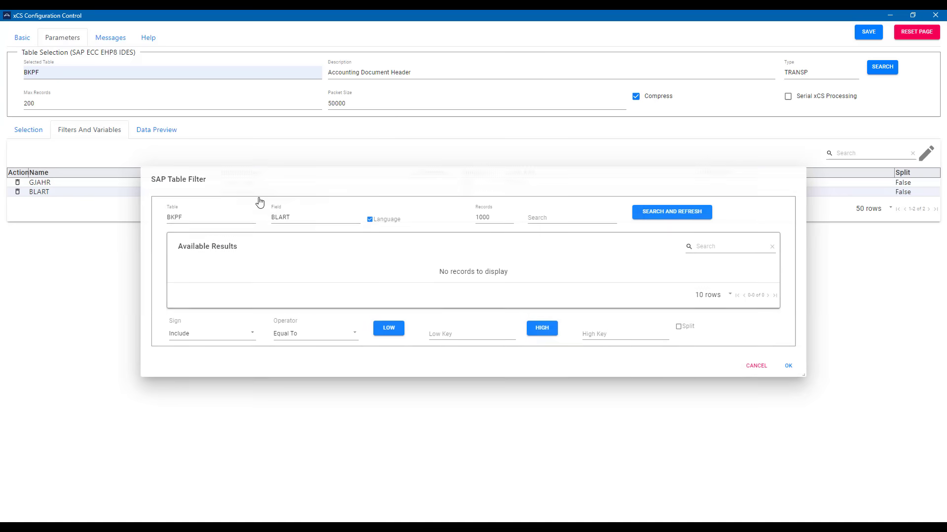
{"action": "left_click", "coordinate": [639, 213]}
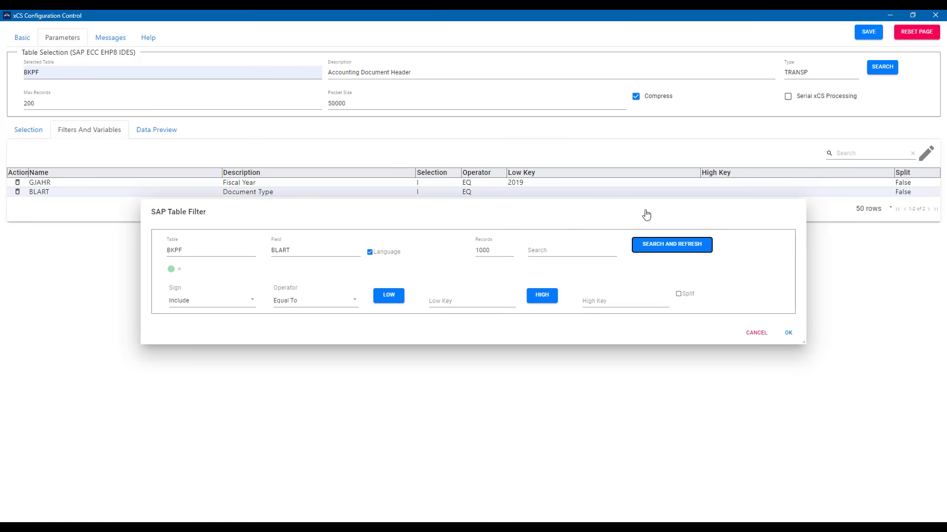
{"action": "left_click", "coordinate": [705, 207]}
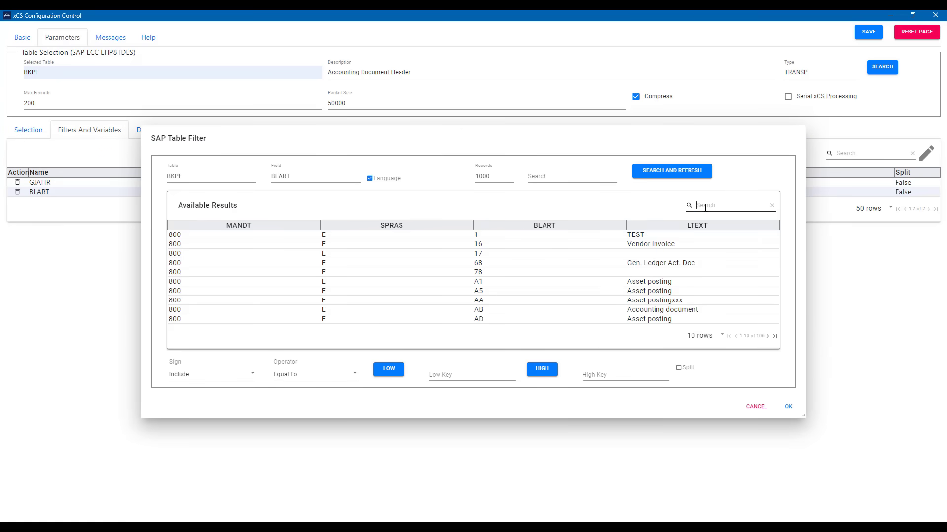
{"action": "type", "text": "k"}
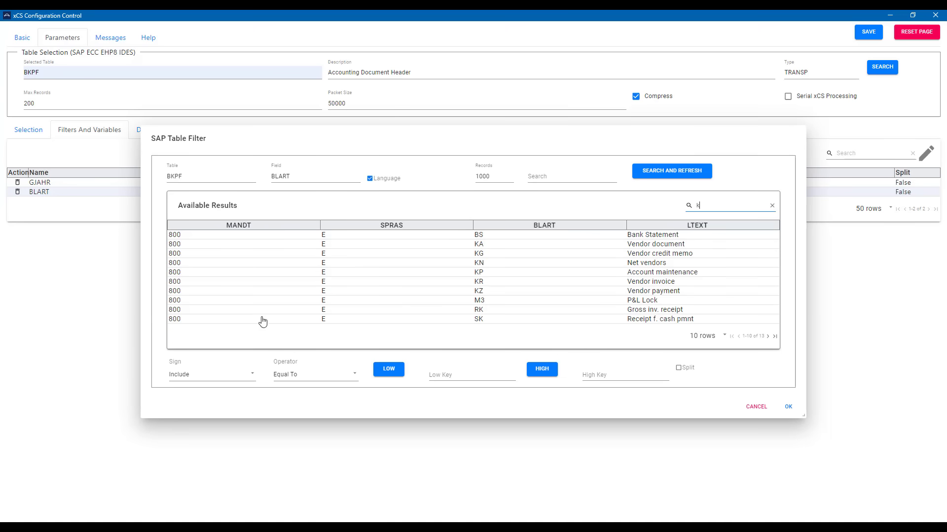
Set the operator to In List with KA, KG, KN, KP, KR, KZ, enable Split and confirm.
{"action": "left_click", "coordinate": [290, 376]}
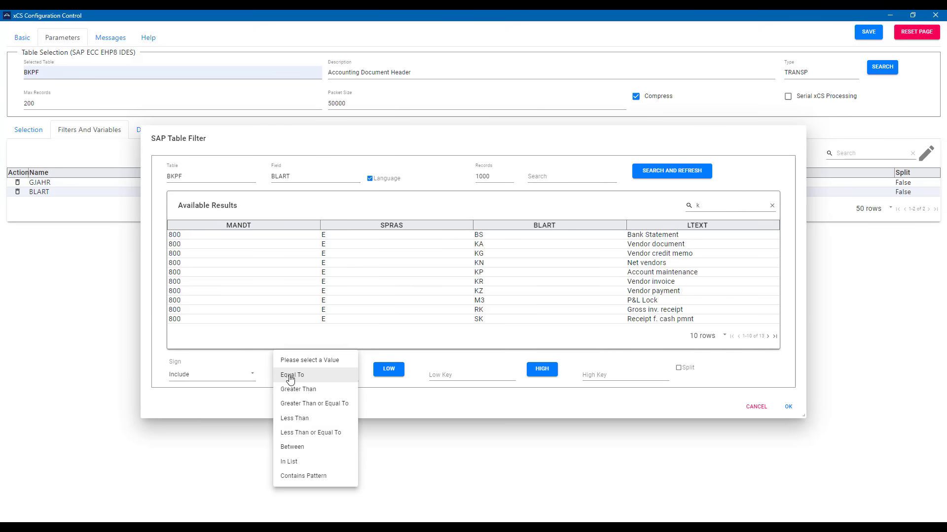
{"action": "left_click", "coordinate": [298, 462]}
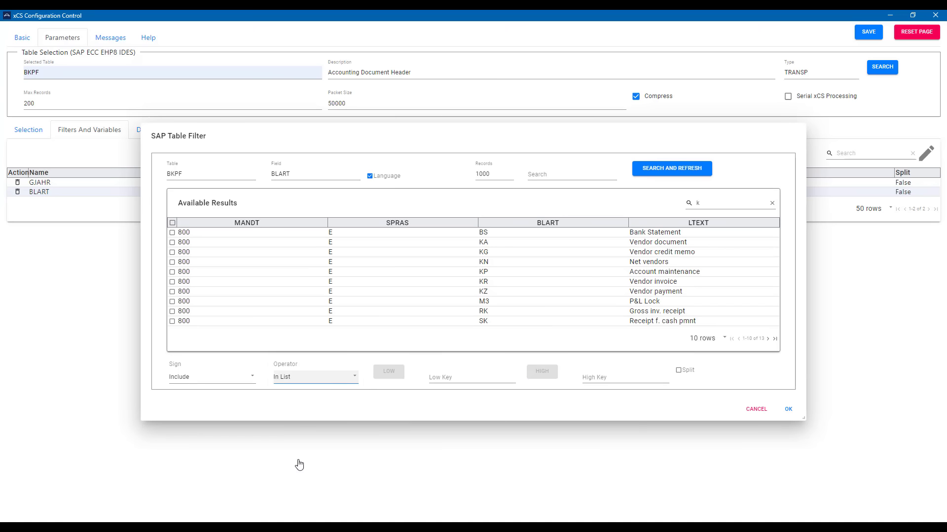
{"action": "left_click", "coordinate": [172, 242]}
{"action": "left_click", "coordinate": [172, 252]}
{"action": "left_click", "coordinate": [172, 262]}
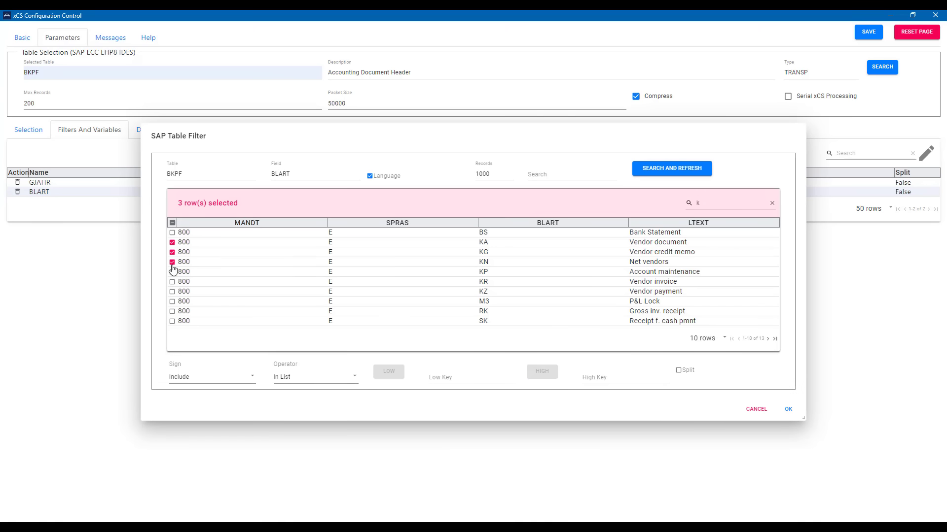
{"action": "left_click", "coordinate": [172, 272]}
{"action": "left_click", "coordinate": [172, 281]}
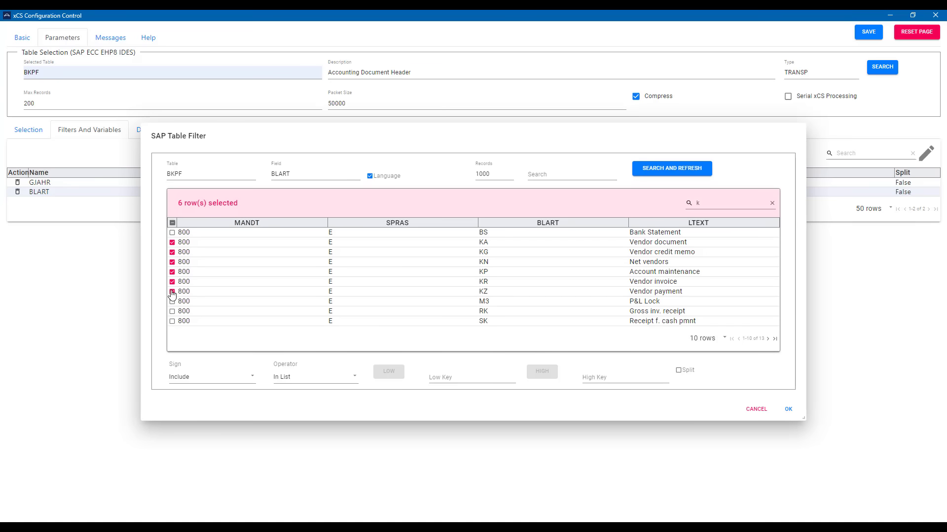
{"action": "left_click", "coordinate": [681, 375]}
{"action": "left_click", "coordinate": [789, 409]}
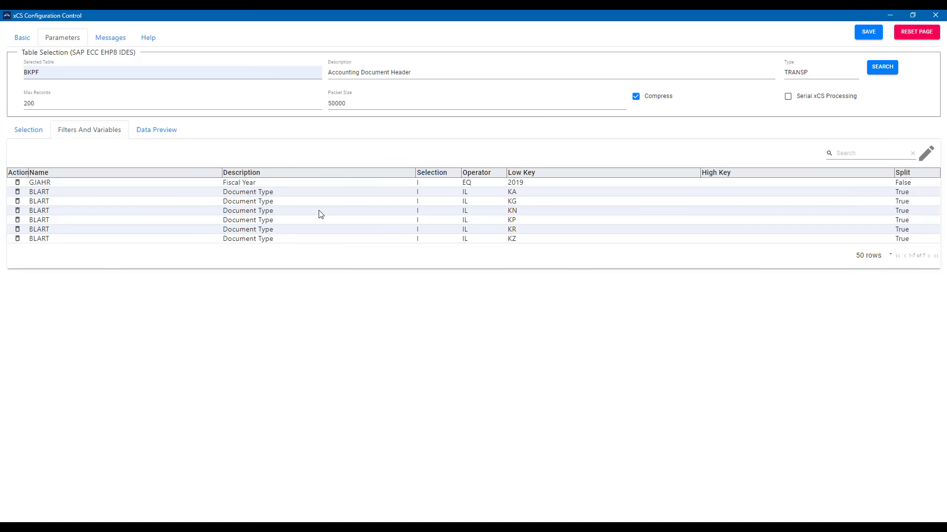
Preview the filtered BKPF extract (500 records), save the configuration and close the xCS window.
{"action": "left_click", "coordinate": [169, 132]}
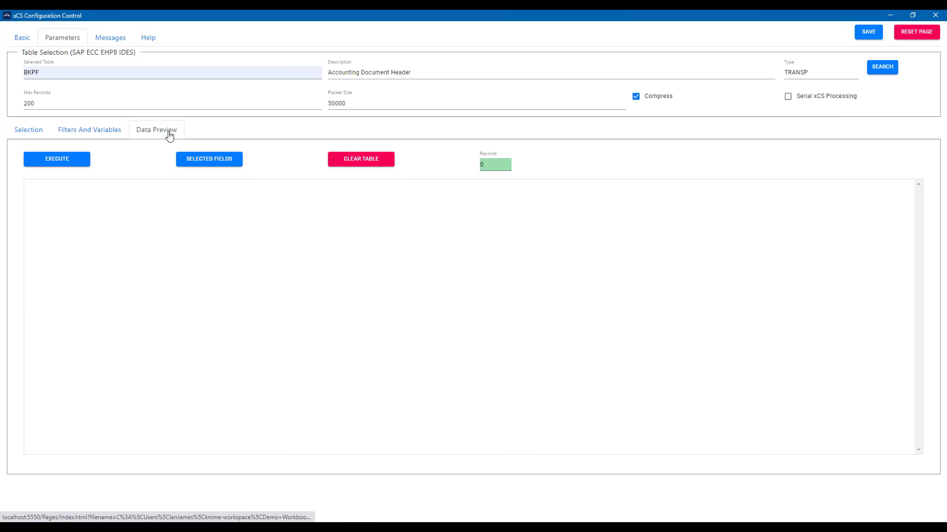
{"action": "left_click", "coordinate": [77, 163]}
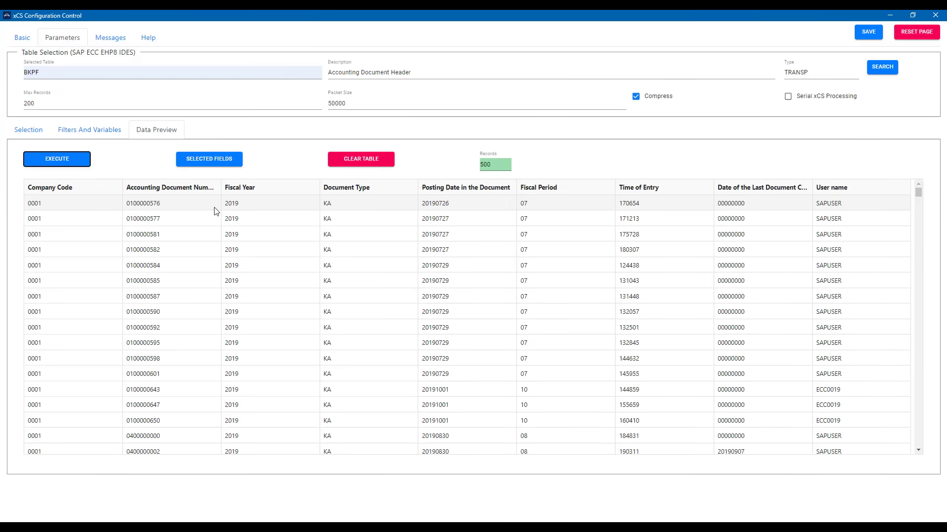
{"action": "left_click", "coordinate": [869, 32]}
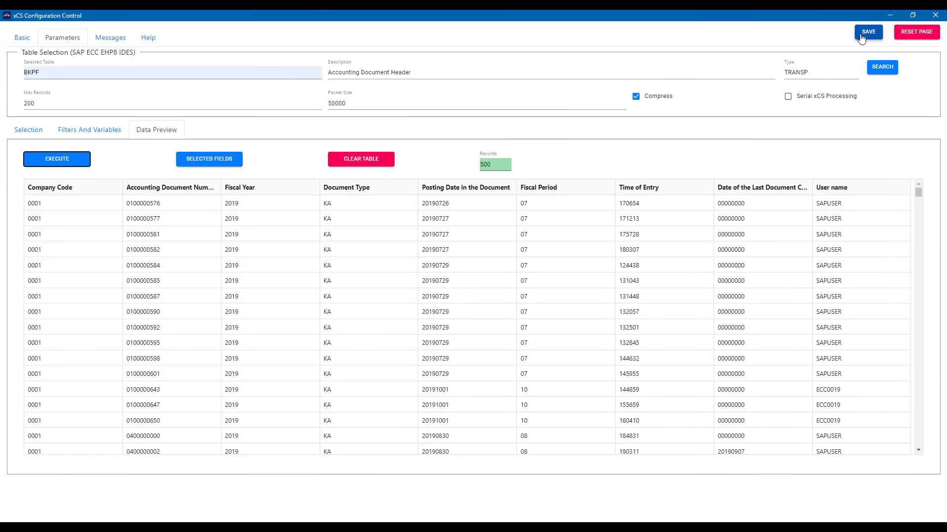
{"action": "left_click", "coordinate": [560, 108]}
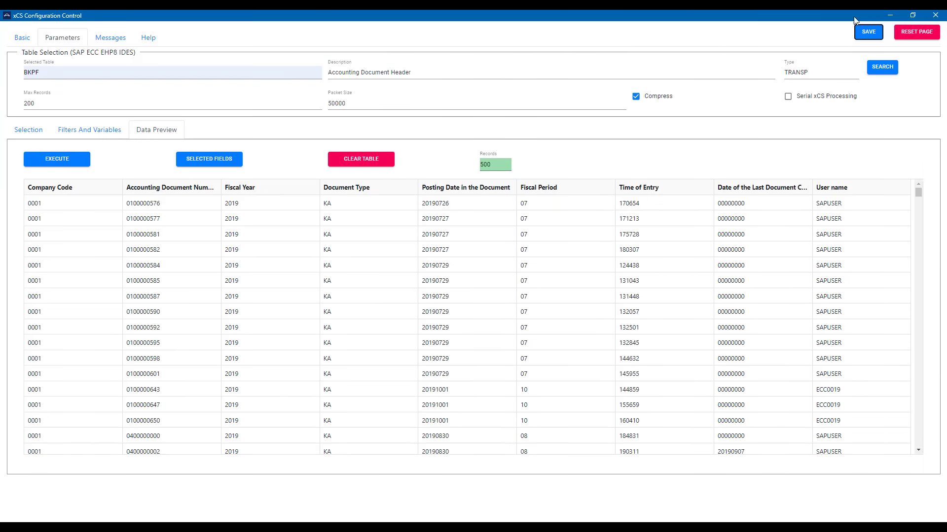
{"action": "left_click", "coordinate": [936, 15]}
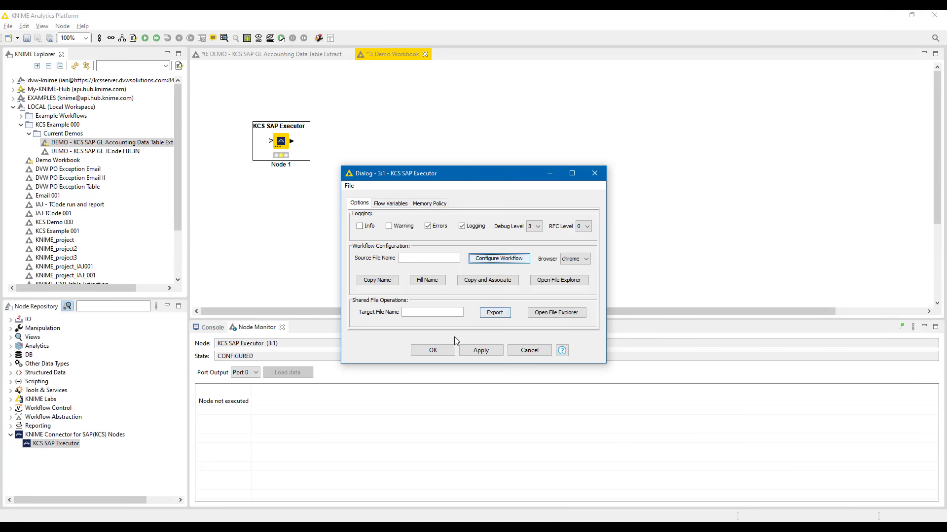
Confirm the KCS SAP Executor settings and execute the workflow, producing 534 rows in 9 columns.
{"action": "left_click", "coordinate": [433, 350]}
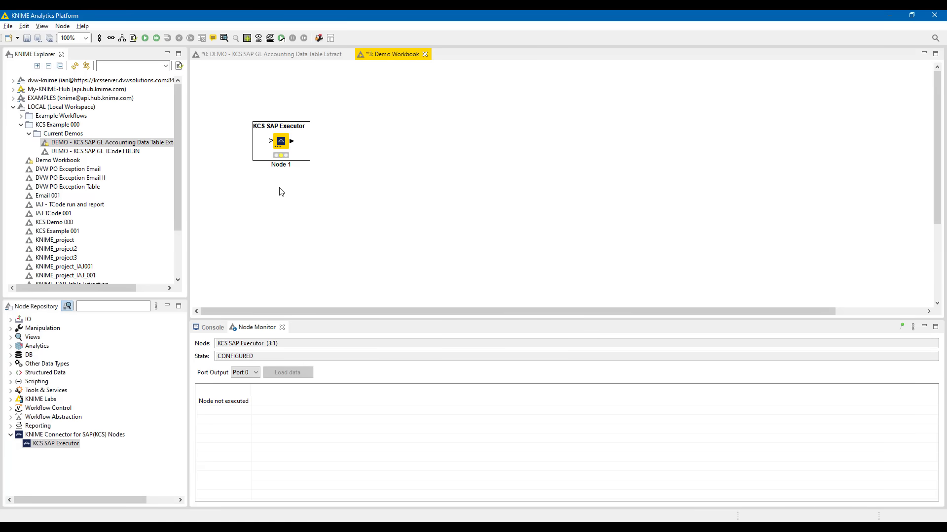
{"action": "left_click", "coordinate": [145, 39]}
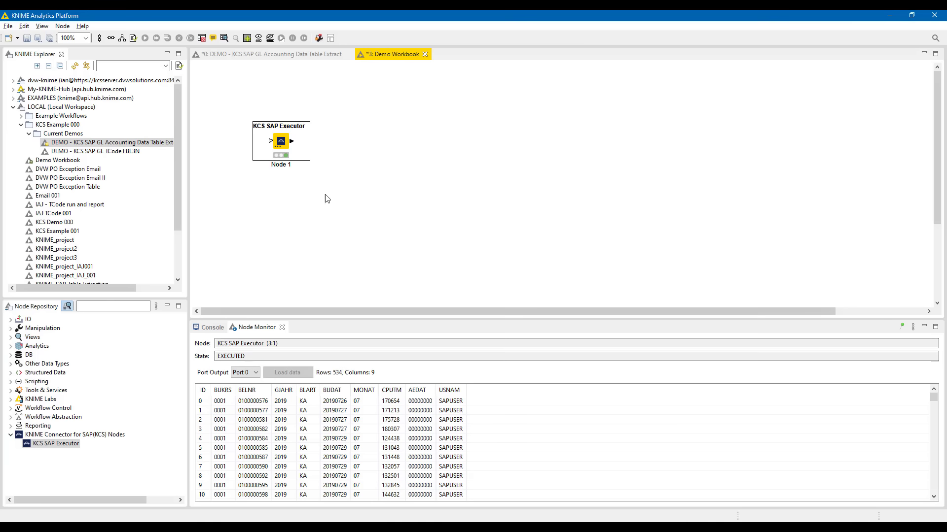
In the GL Accounting Data Table Extract workflow, execute the BKPF extraction node.
{"action": "left_click", "coordinate": [295, 54]}
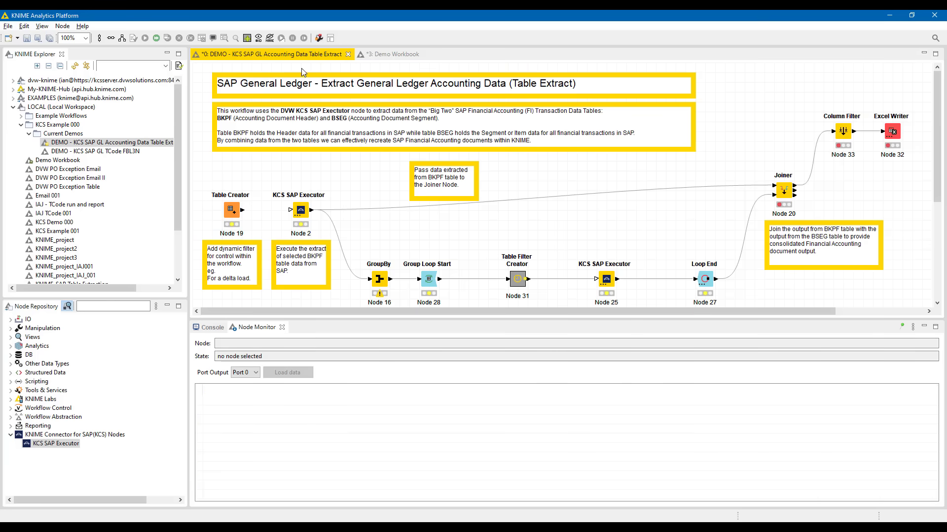
{"action": "left_click", "coordinate": [305, 215]}
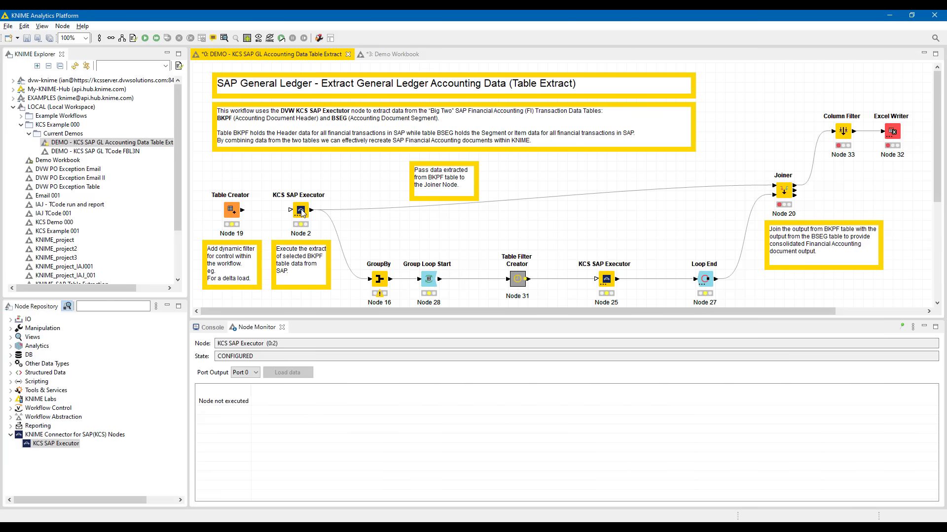
{"action": "left_click", "coordinate": [146, 39]}
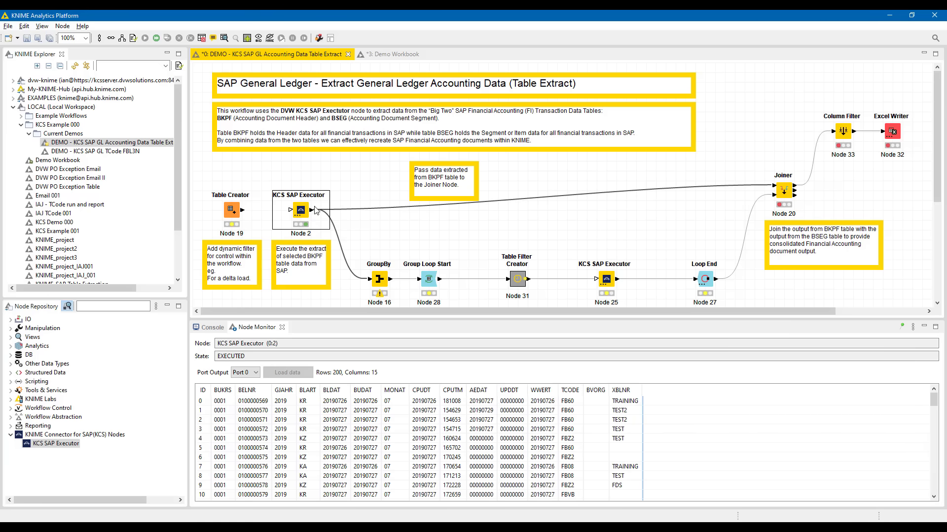
Execute the GroupBy node and review its 200 rows of BUKRS, BELNR and GJAHR.
{"action": "left_click", "coordinate": [381, 284]}
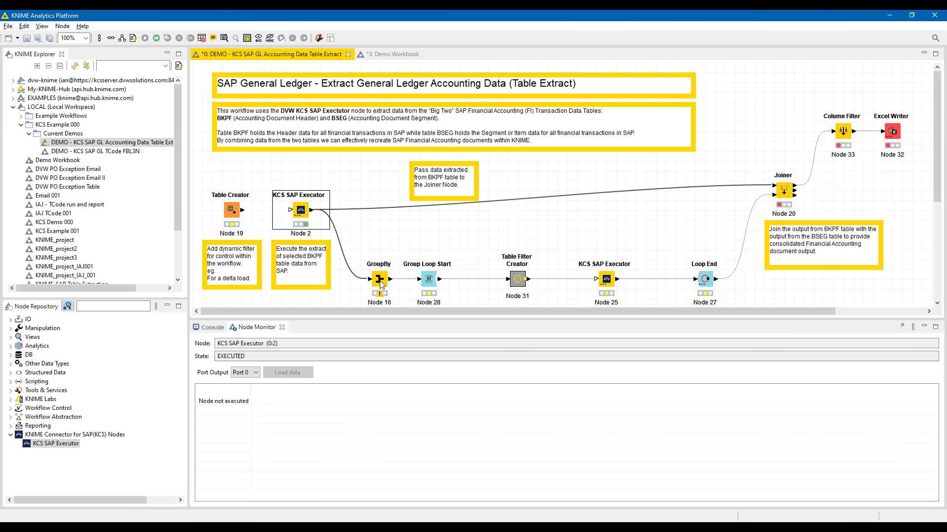
{"action": "left_click", "coordinate": [157, 38]}
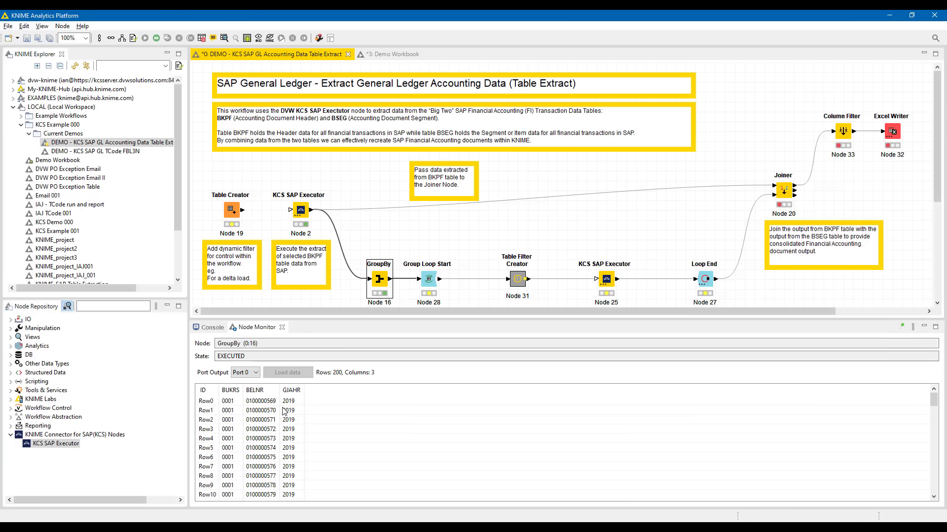
{"action": "scroll", "coordinate": [287, 453], "scroll_direction": "down", "scroll_amount": 1}
{"action": "scroll", "coordinate": [287, 453], "scroll_direction": "down", "scroll_amount": 20}
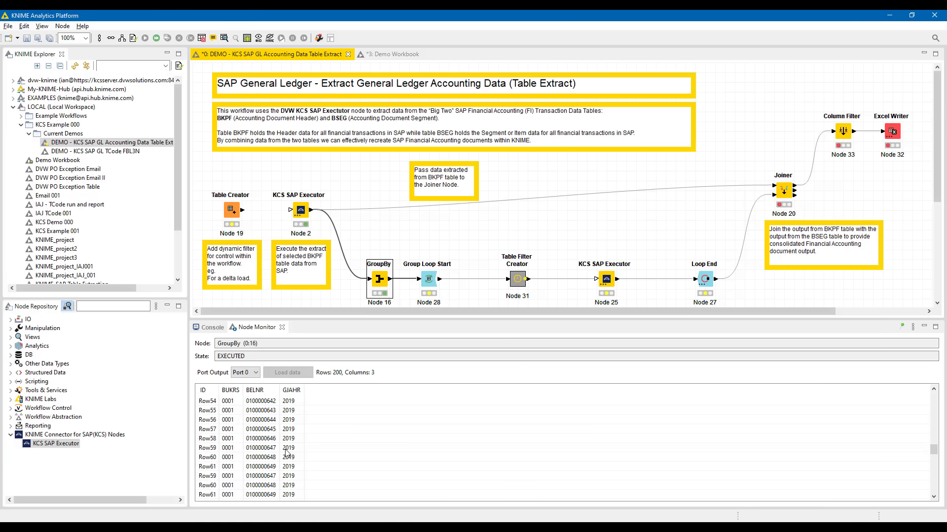
{"action": "scroll", "coordinate": [287, 454], "scroll_direction": "down", "scroll_amount": 3}
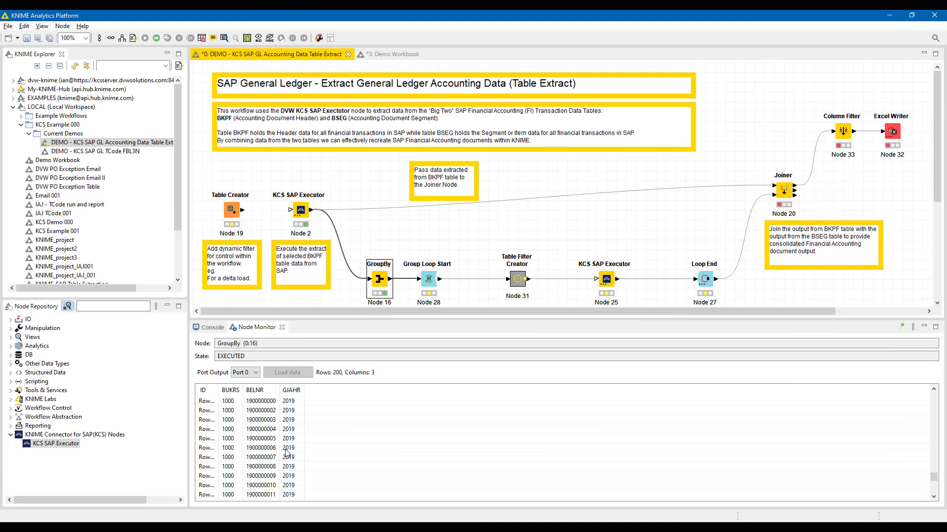
Execute the Group Loop Start node and review its output.
{"action": "left_click", "coordinate": [430, 280]}
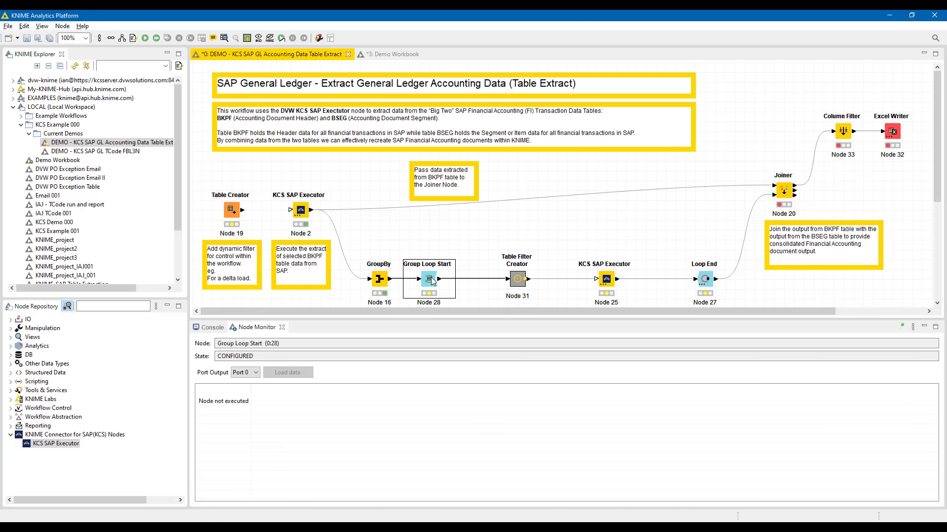
{"action": "left_click", "coordinate": [145, 39]}
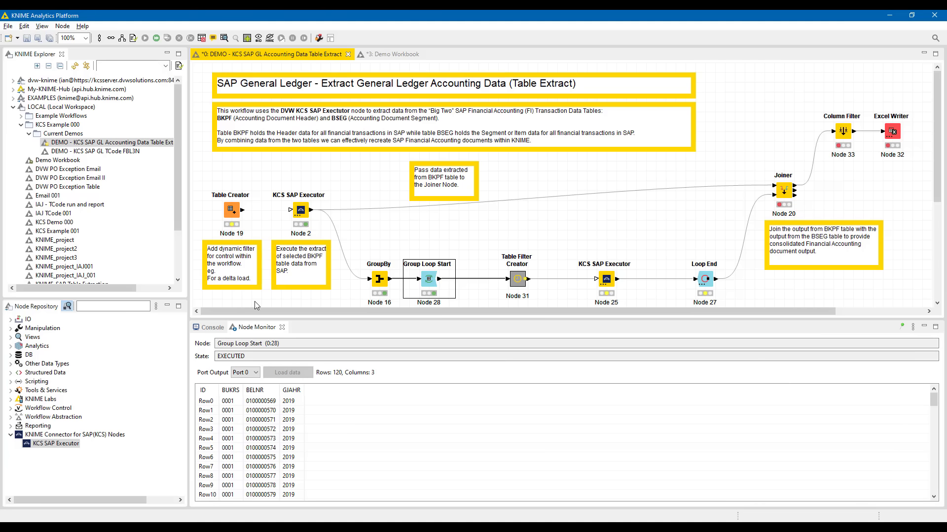
{"action": "scroll", "coordinate": [270, 419], "scroll_direction": "down", "scroll_amount": 20}
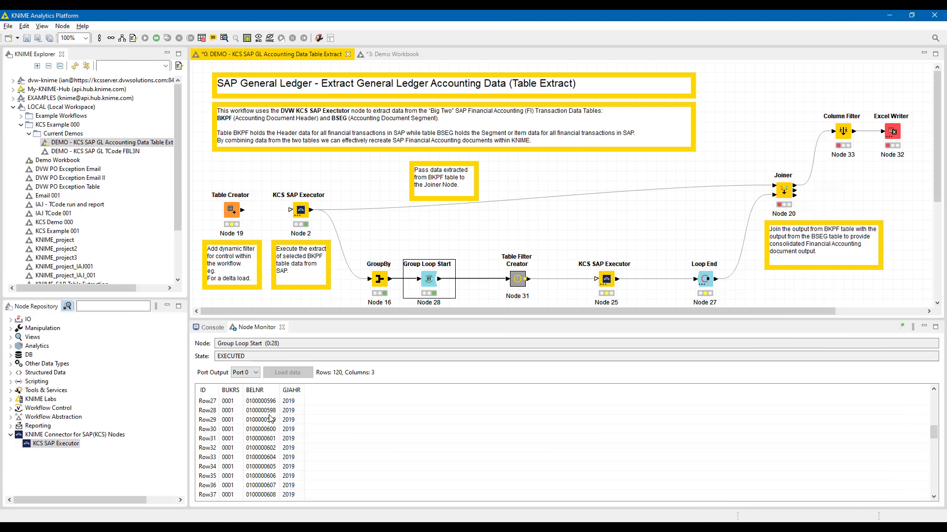
Execute the Table Filter Creator node and review its 122-row BELNR, BUKRS, GJAHR filter output.
{"action": "left_click", "coordinate": [517, 279]}
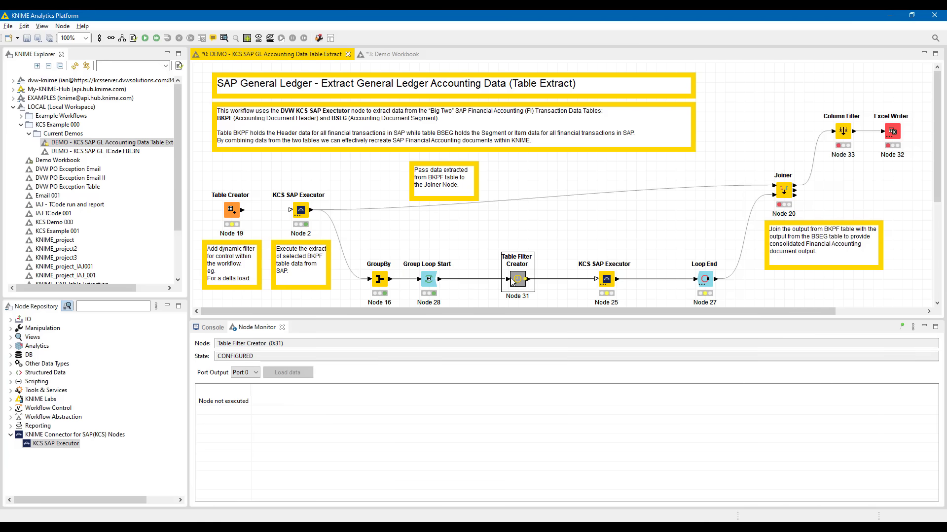
{"action": "left_click", "coordinate": [145, 38]}
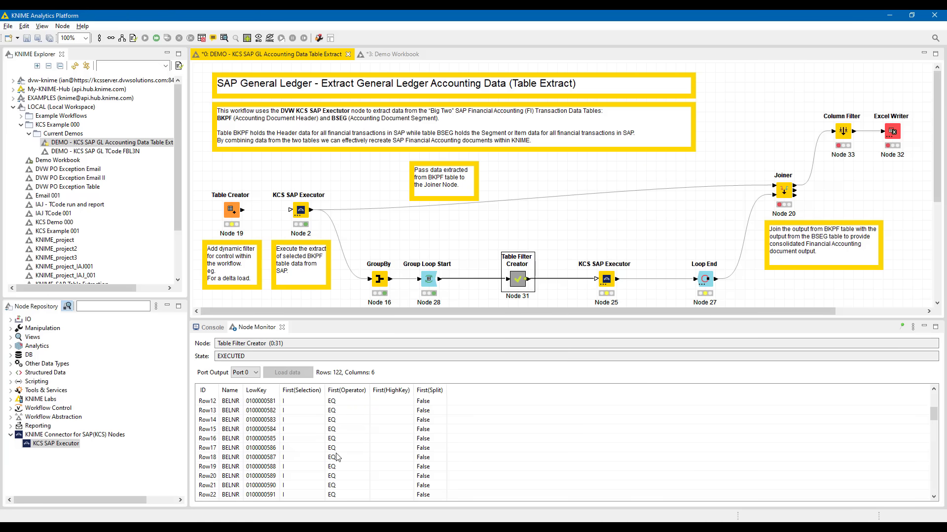
{"action": "scroll", "coordinate": [337, 458], "scroll_direction": "down", "scroll_amount": 14}
{"action": "scroll", "coordinate": [337, 458], "scroll_direction": "down", "scroll_amount": 20}
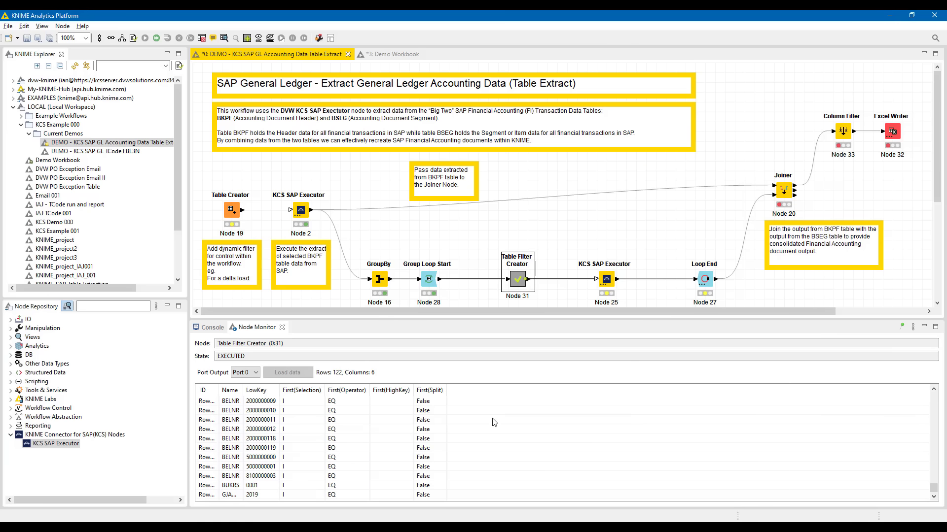
Execute Node 25 through Loop End, check Group Loop Start's batch output, and select Joiner, Column Filter and Excel Writer.
{"action": "left_click", "coordinate": [610, 287]}
{"action": "left_click", "coordinate": [705, 280], "text": "ctrl"}
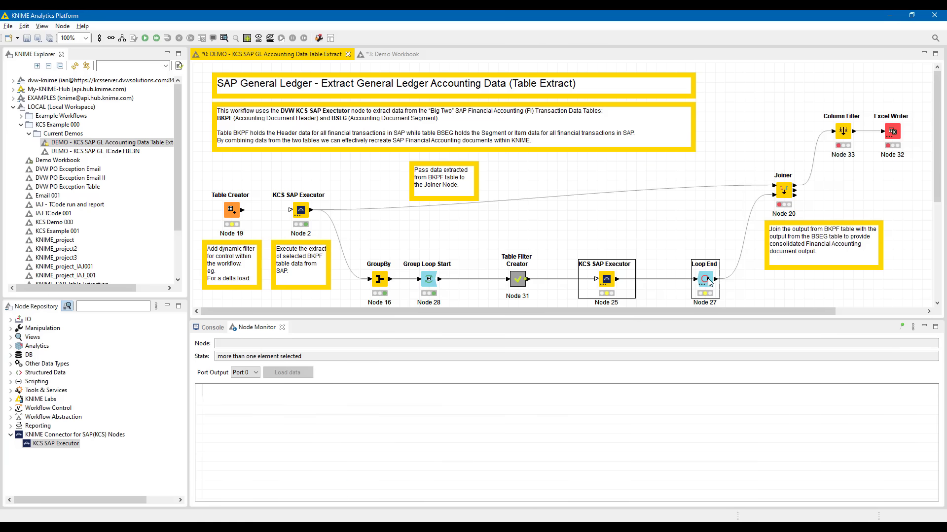
{"action": "left_click", "coordinate": [145, 38]}
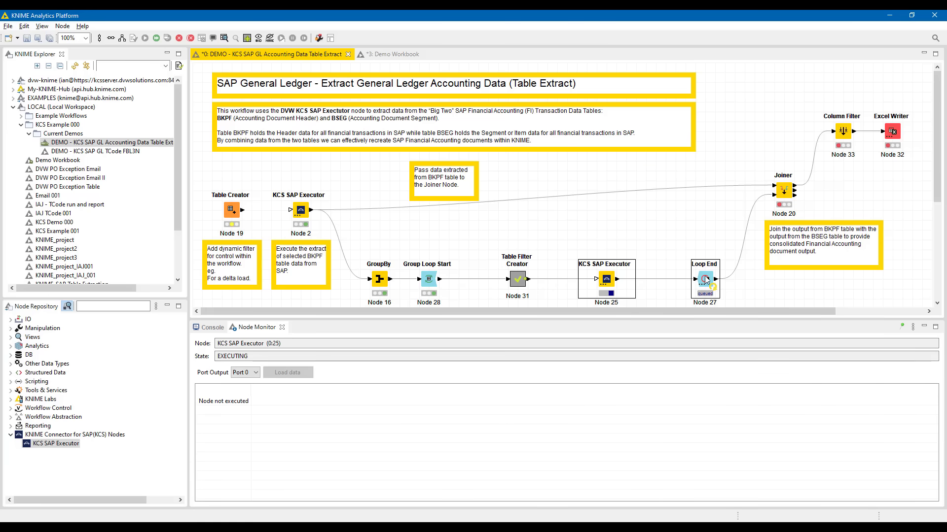
{"action": "left_click", "coordinate": [428, 280]}
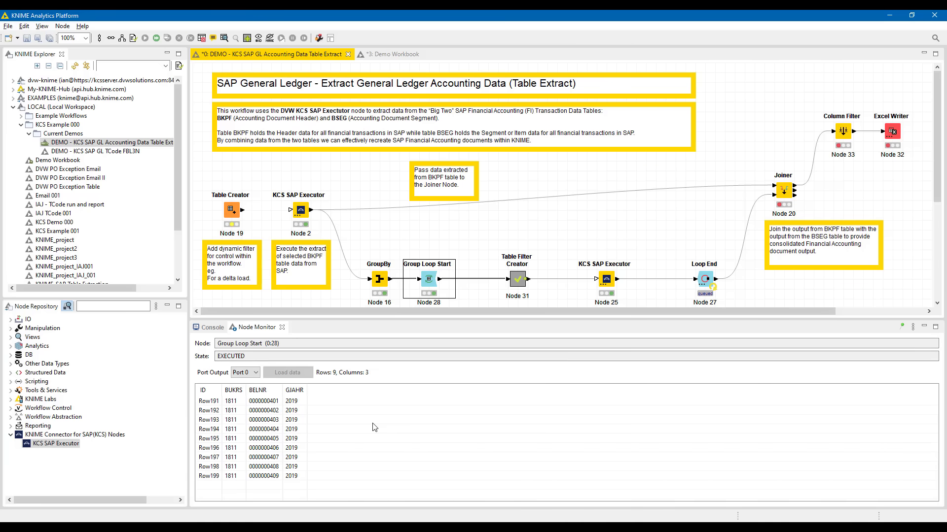
{"action": "left_click_drag", "start_coordinate": [736, 202], "coordinate": [897, 111]}
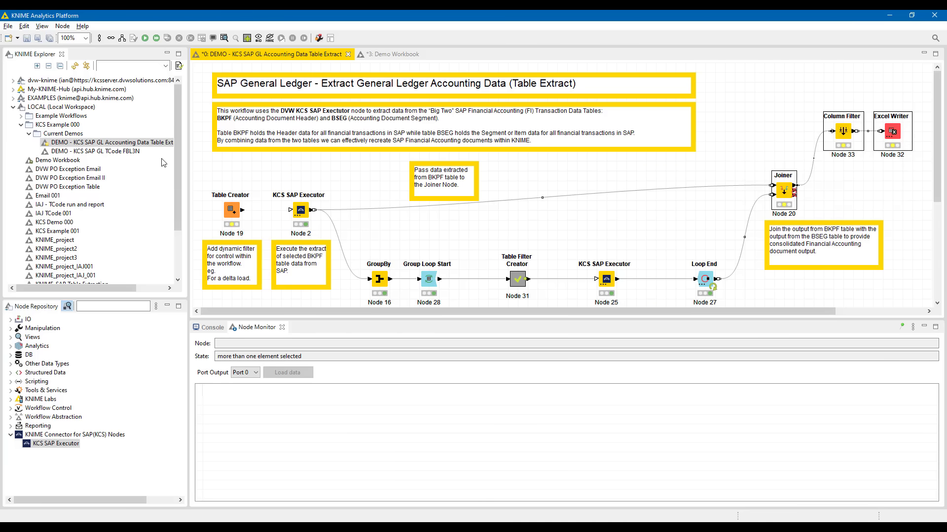
Execute the Joiner, Column Filter and Excel Writer to export TEST OUTPUT 301, then return to KNIME.
{"action": "left_click", "coordinate": [145, 38]}
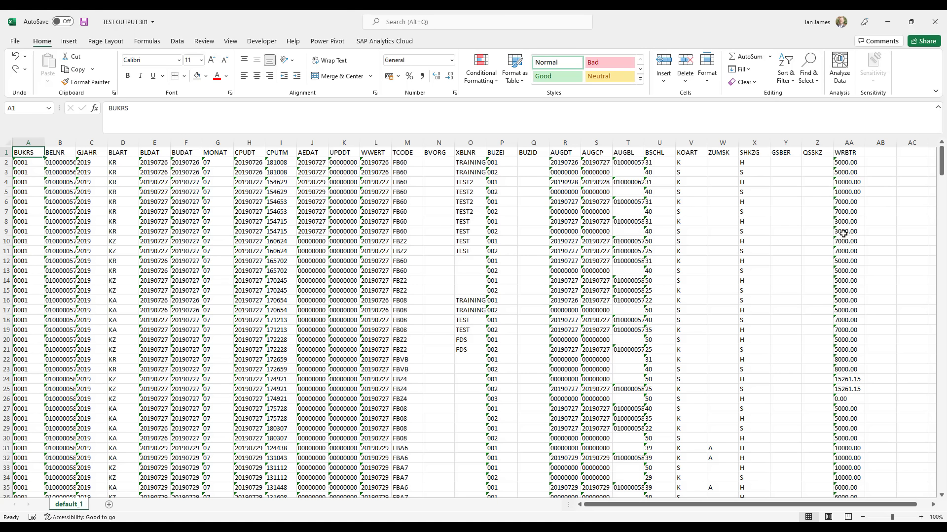
{"action": "key", "text": "alt+Tab"}
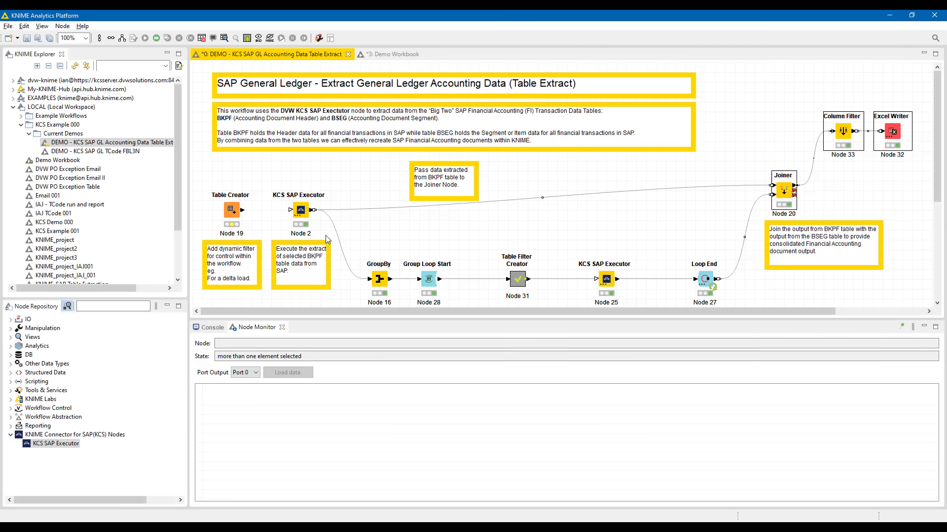
Confirm the Table Creator's BUDAT EQ 20190726 filter row and wire it into the first KCS SAP Executor.
{"action": "double_click", "coordinate": [232, 212]}
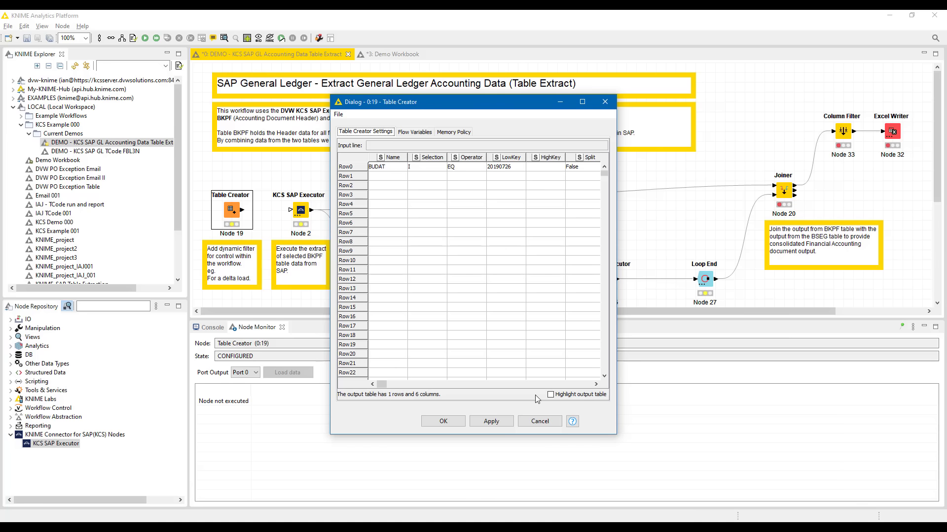
{"action": "left_click", "coordinate": [539, 421]}
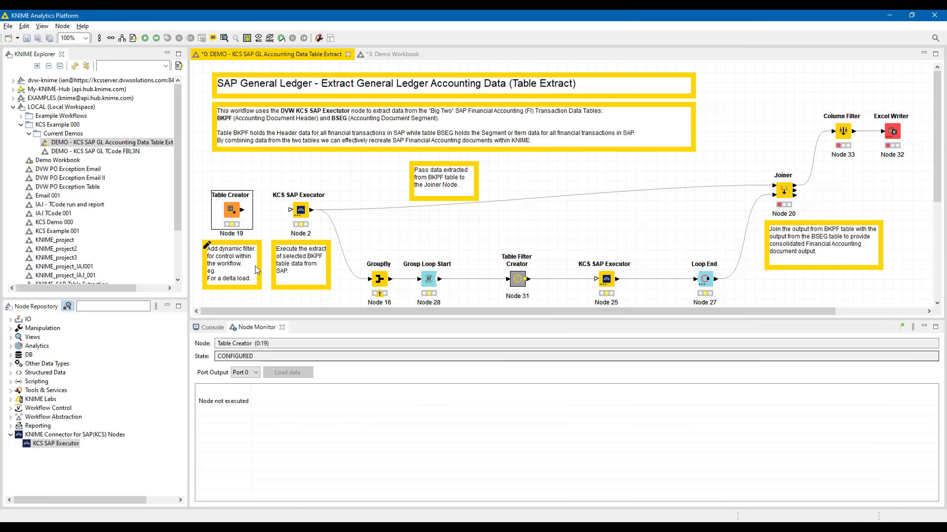
{"action": "left_click_drag", "start_coordinate": [242, 211], "coordinate": [291, 210]}
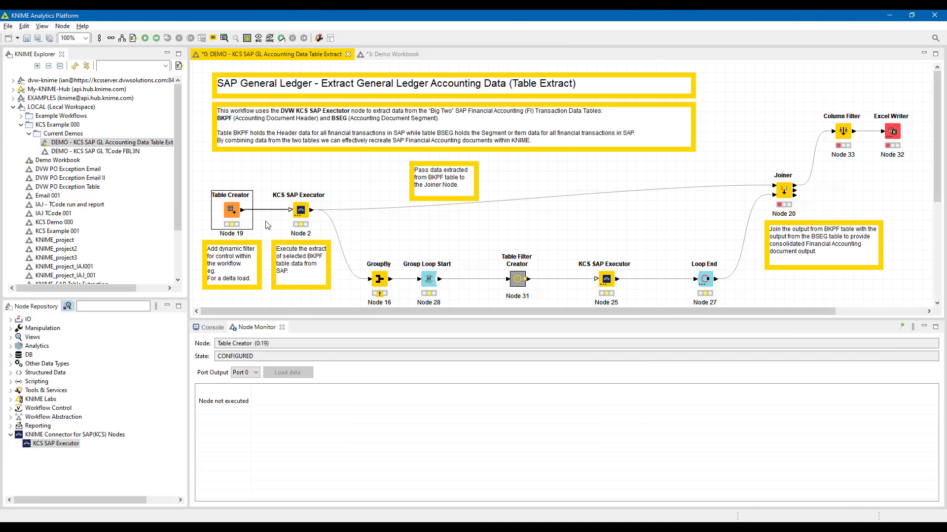
{"action": "left_click", "coordinate": [266, 225]}
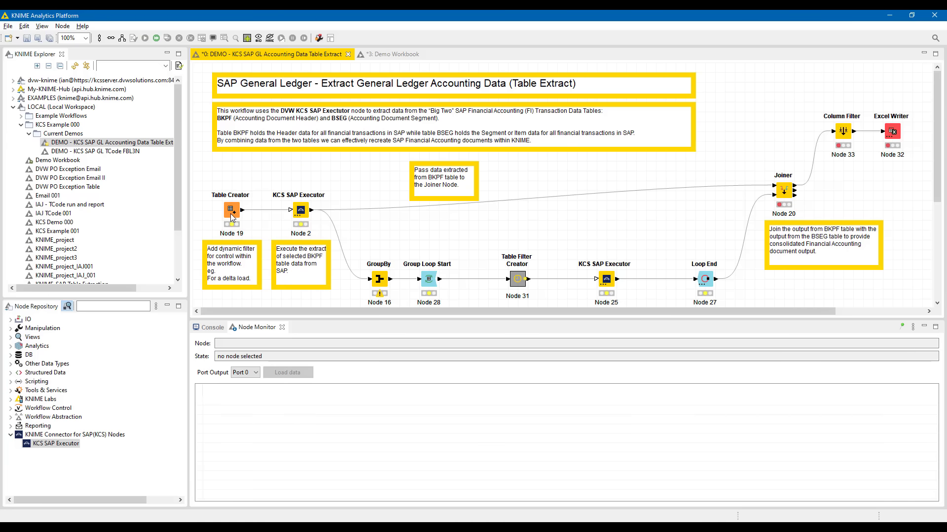
Select all nodes and execute the whole GL extract workflow with the BUDAT filter applied.
{"action": "key", "text": "ctrl+a"}
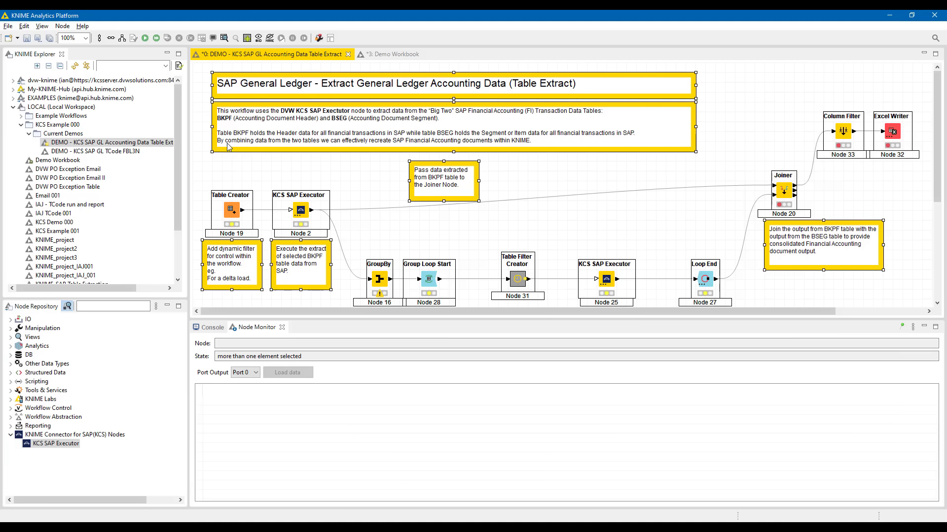
{"action": "left_click", "coordinate": [156, 38]}
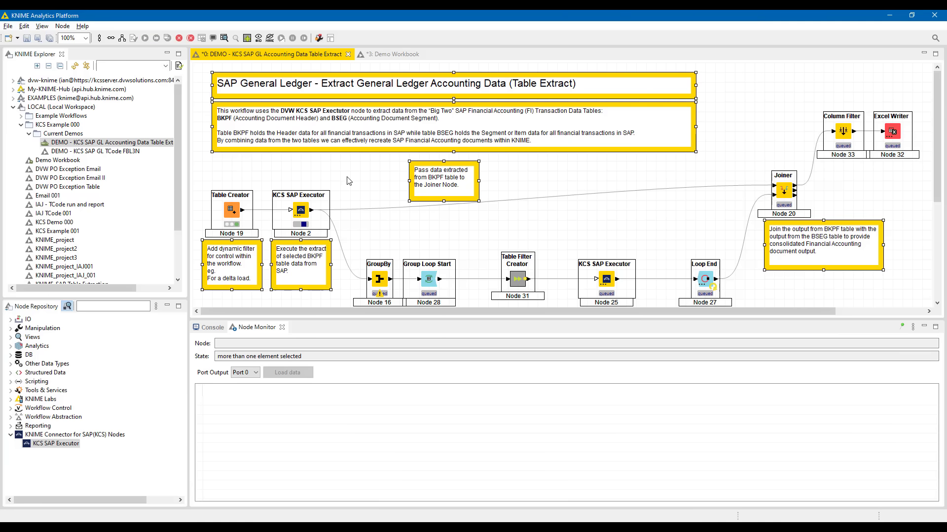